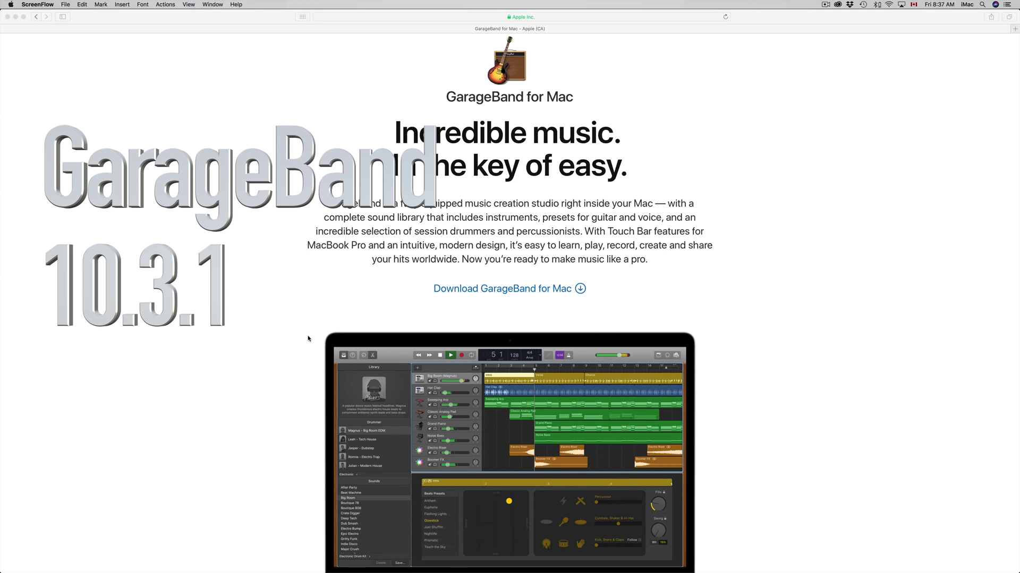
# Bring the Safari window showing the GarageBand for Mac page to the front
pyautogui.click(268, 331)
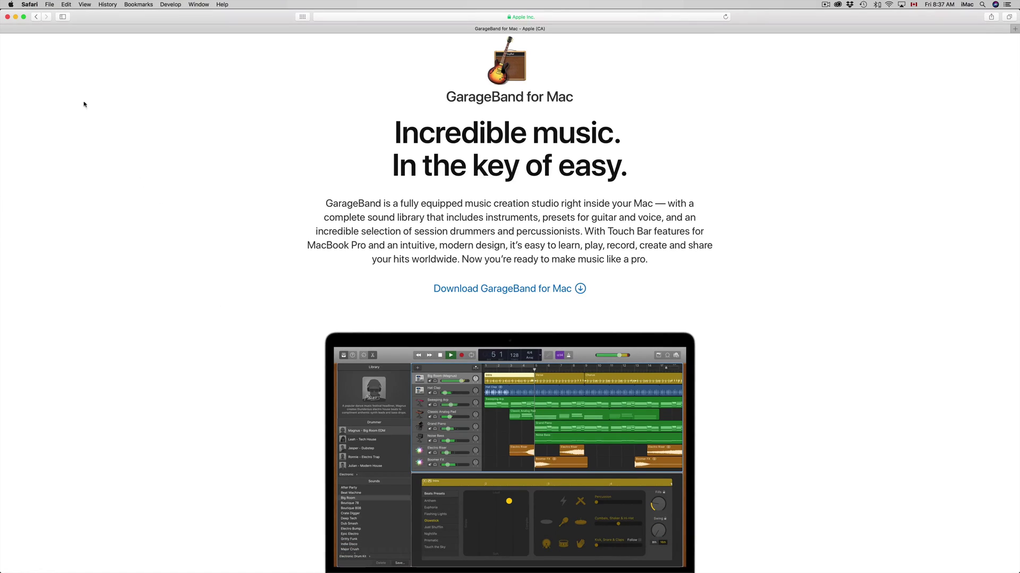
# Launch the App Store from the Apple menu, confirm the GarageBand 10.3.1 update, and return to Featured
pyautogui.click(11, 6)
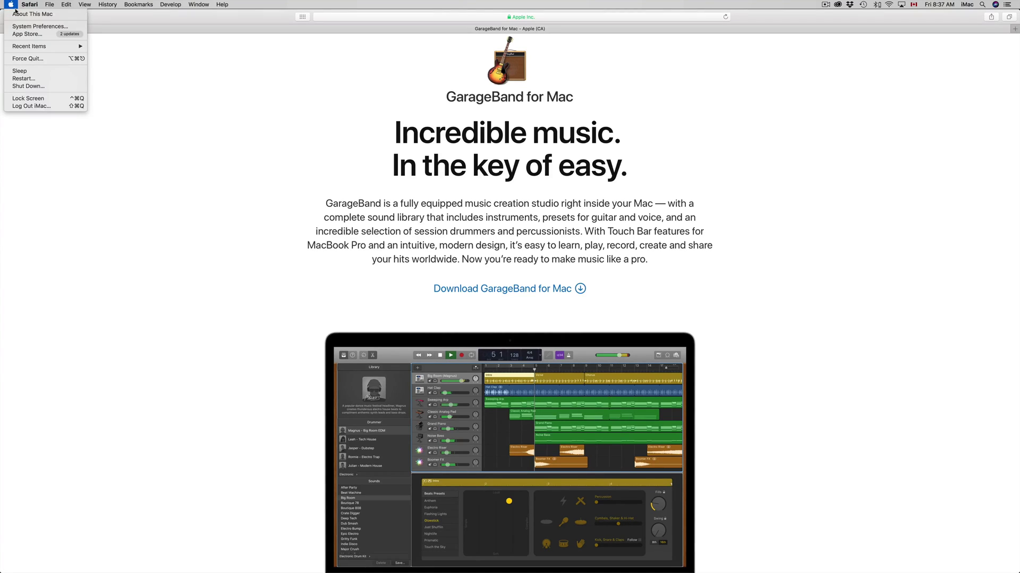
pyautogui.click(56, 34)
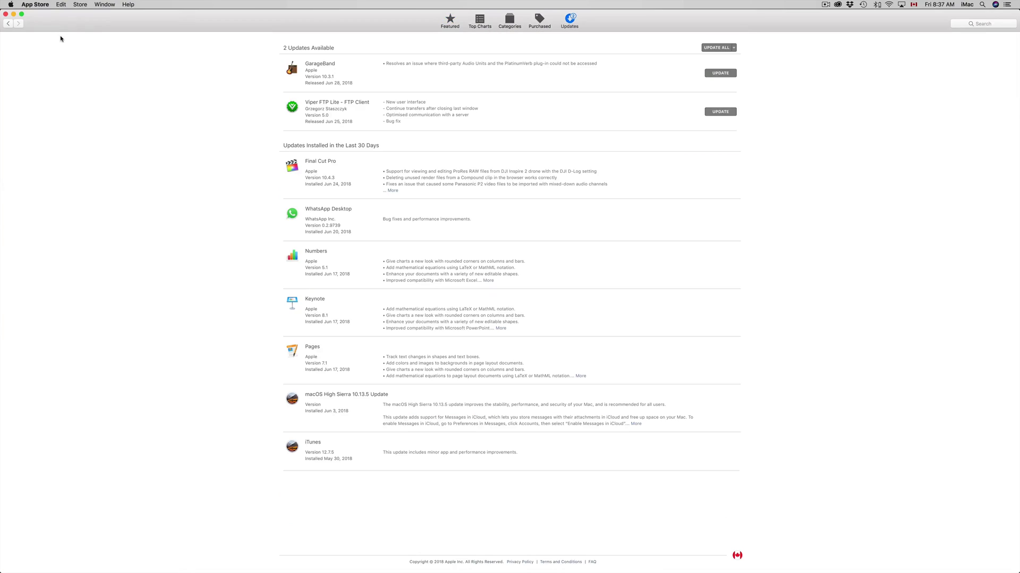
pyautogui.click(451, 23)
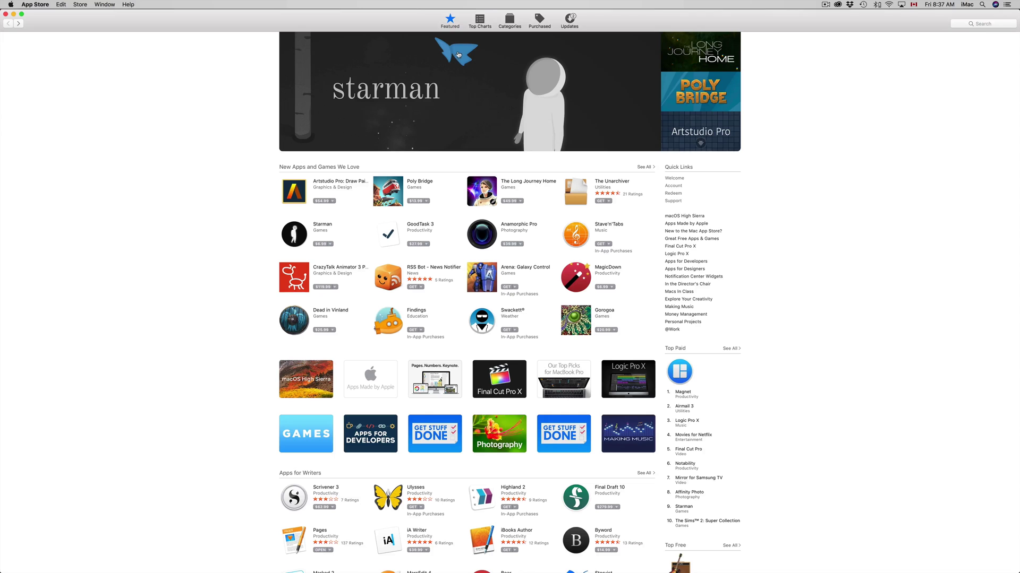
pyautogui.click(571, 25)
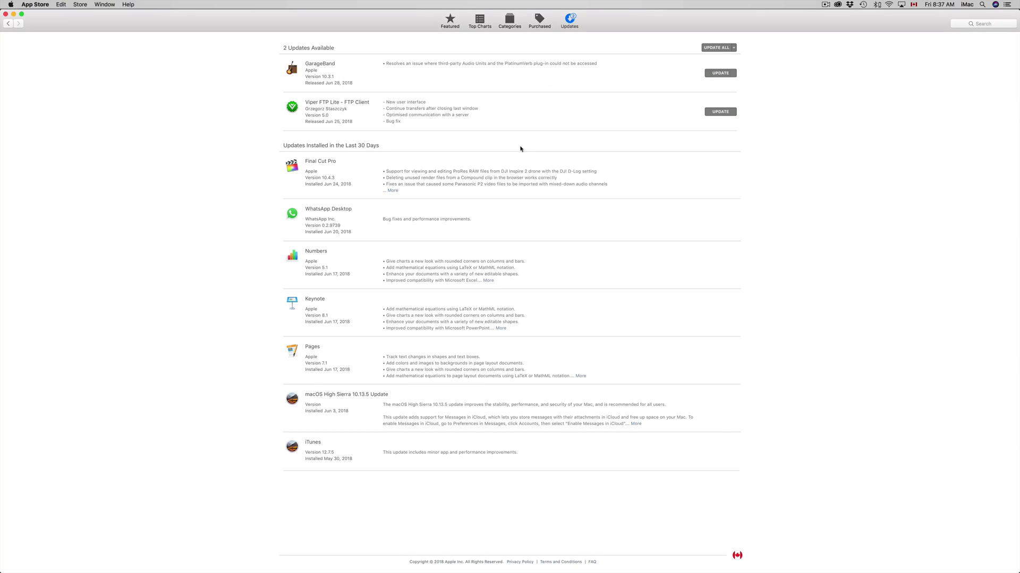
pyautogui.click(450, 25)
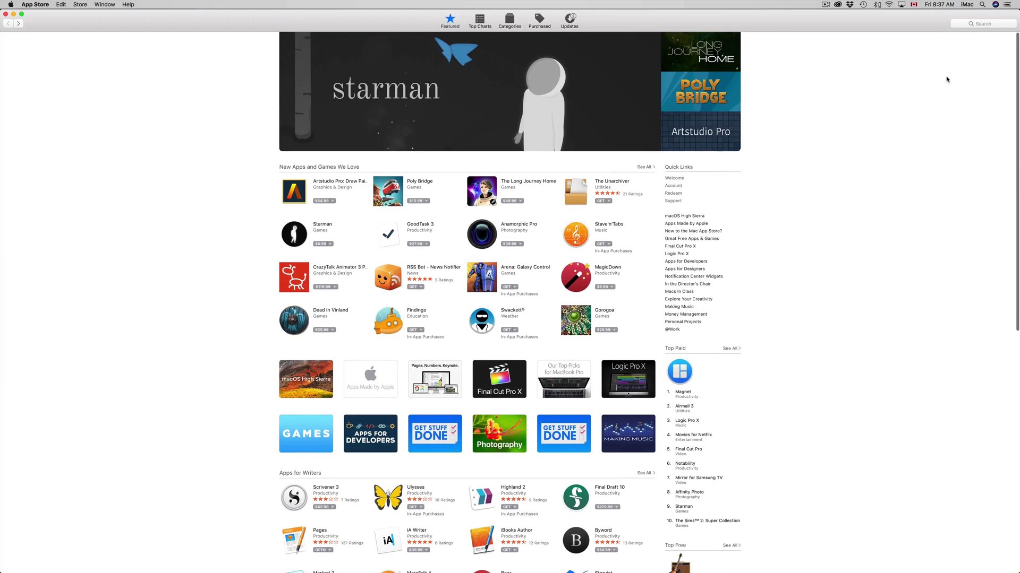
# Search the App Store for 'garageband'
pyautogui.click(983, 23)
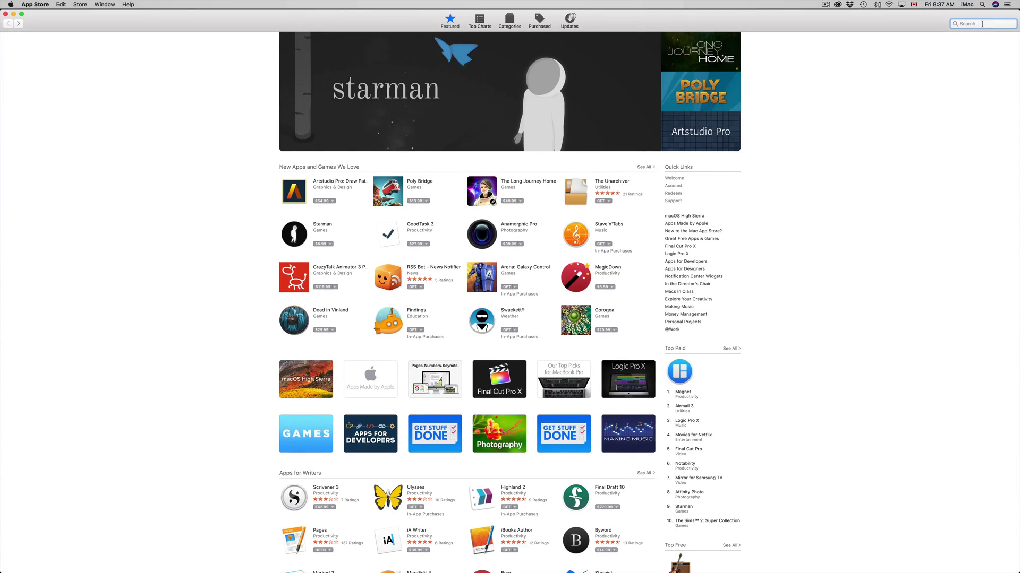
pyautogui.write('garageband')
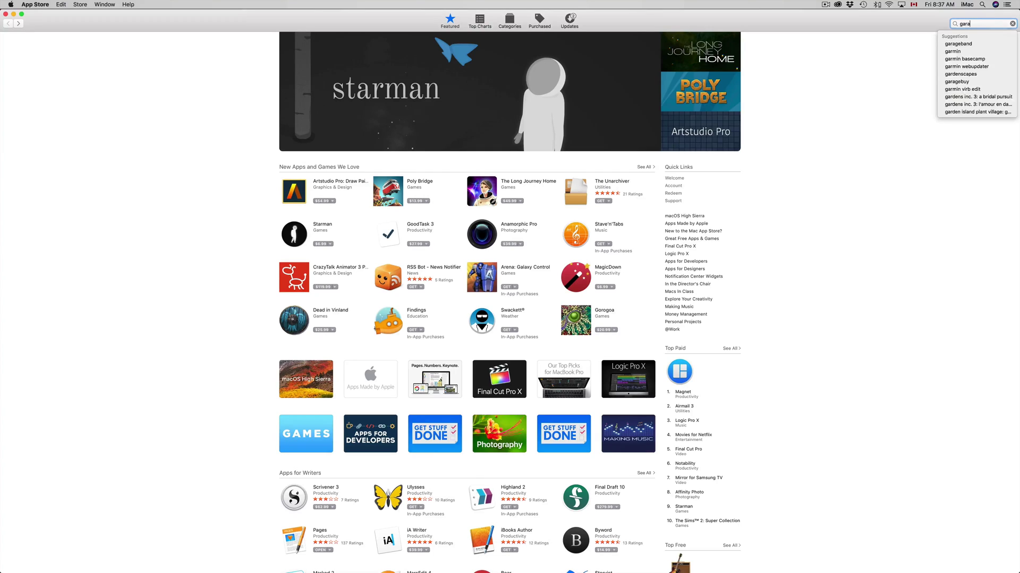
pyautogui.click(967, 45)
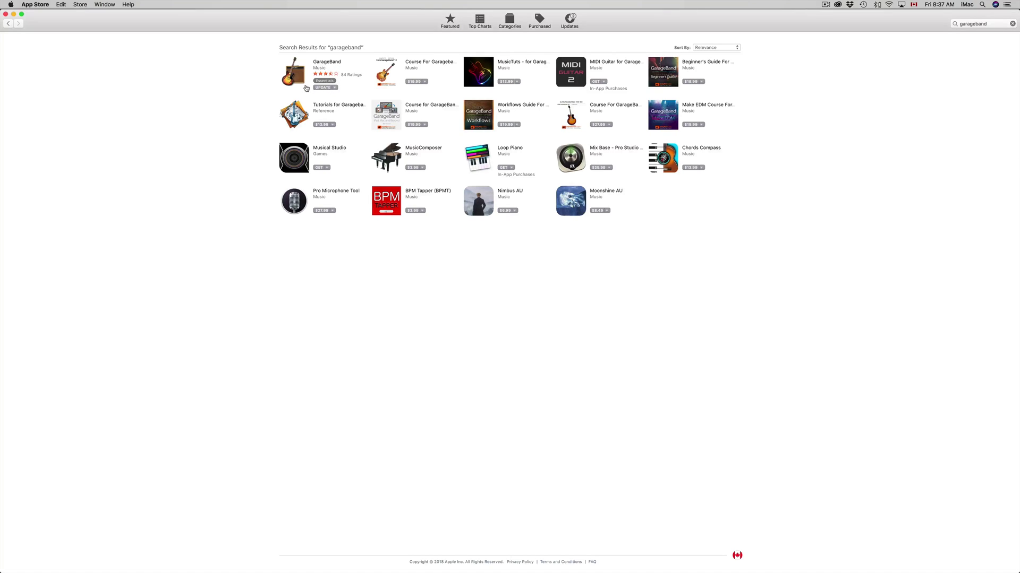
# Open the GarageBand product page and start its update to version 10.3.1
pyautogui.click(335, 87)
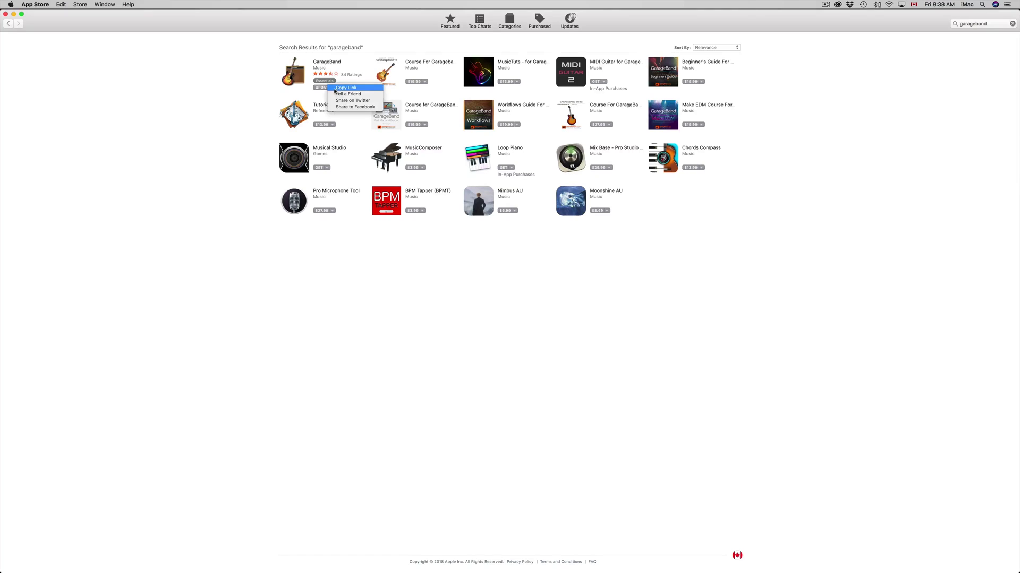
pyautogui.click(314, 94)
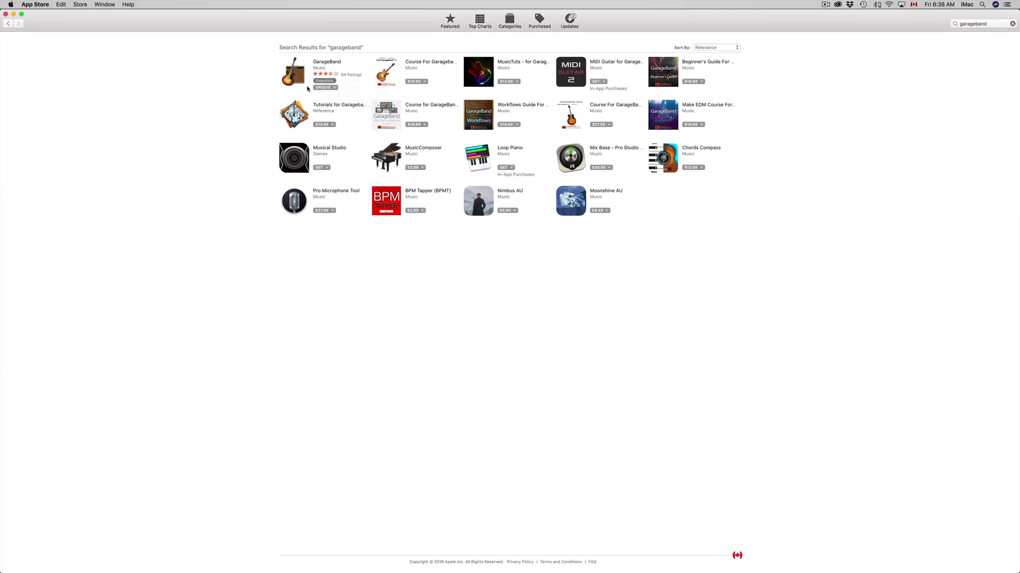
pyautogui.click(330, 63)
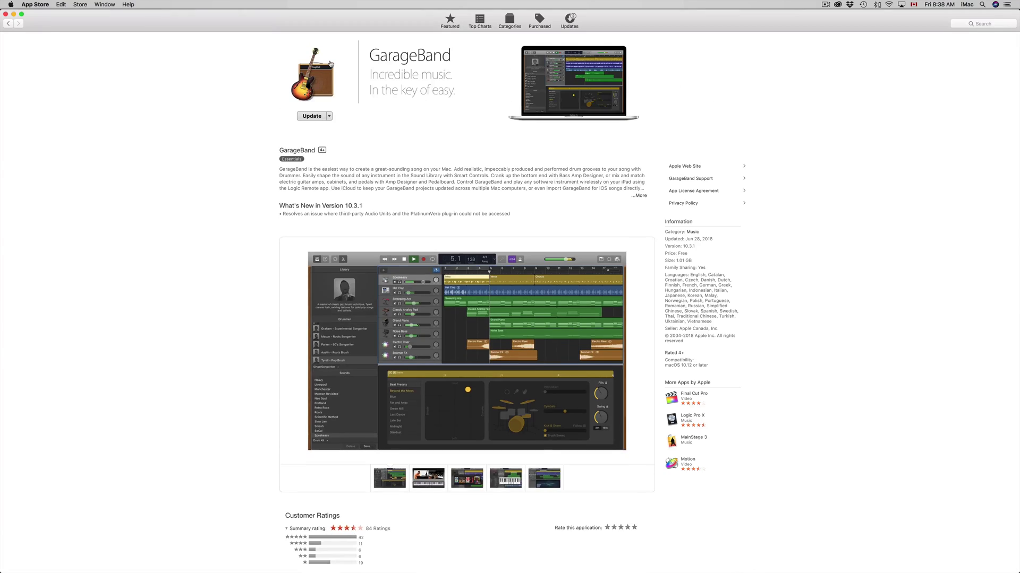
pyautogui.click(312, 116)
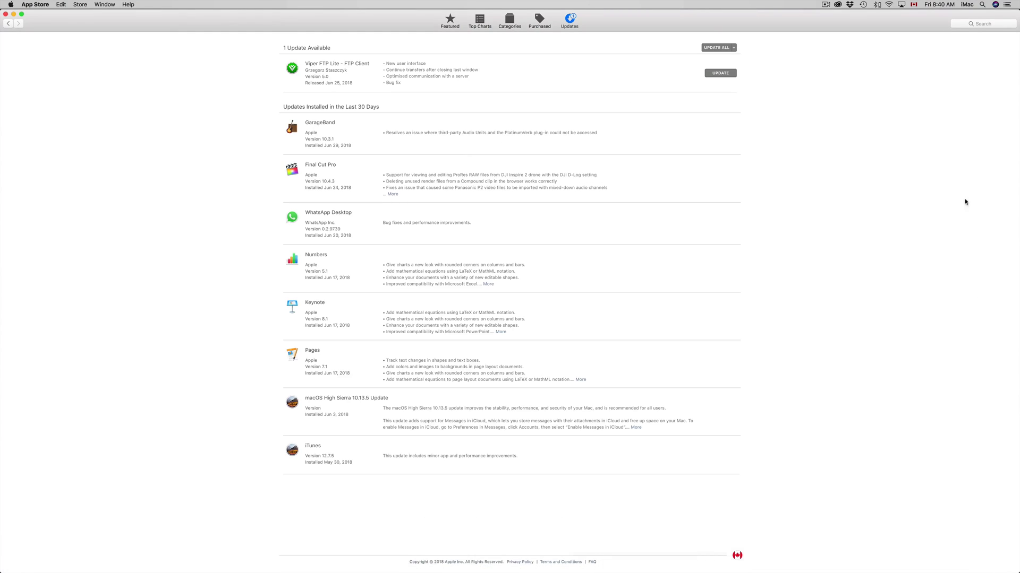
# Launch GarageBand through Spotlight and move the Essential Sounds Download window lower
pyautogui.click(983, 4)
pyautogui.write('garage')
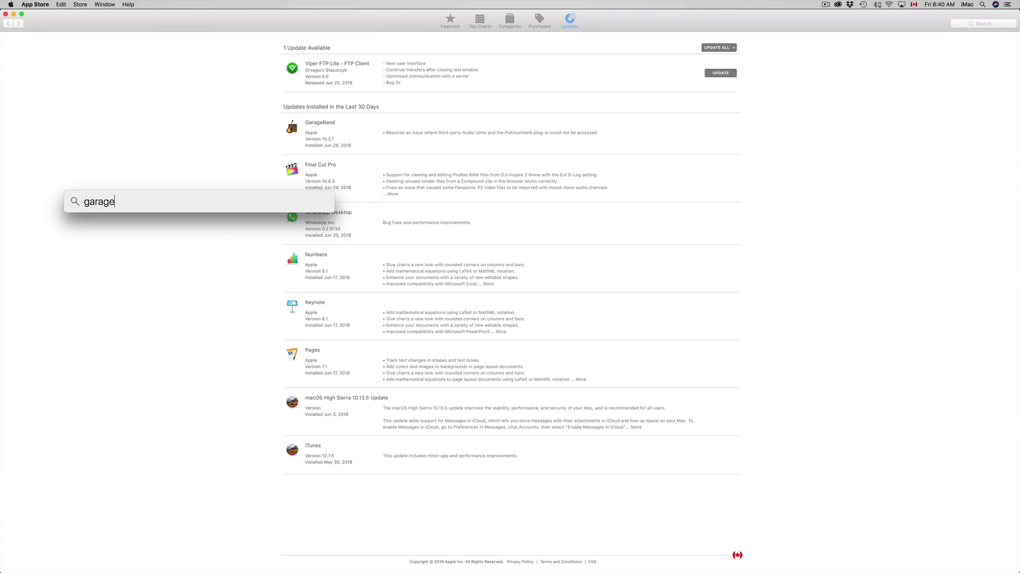
pyautogui.write('band')
pyautogui.press('Return')
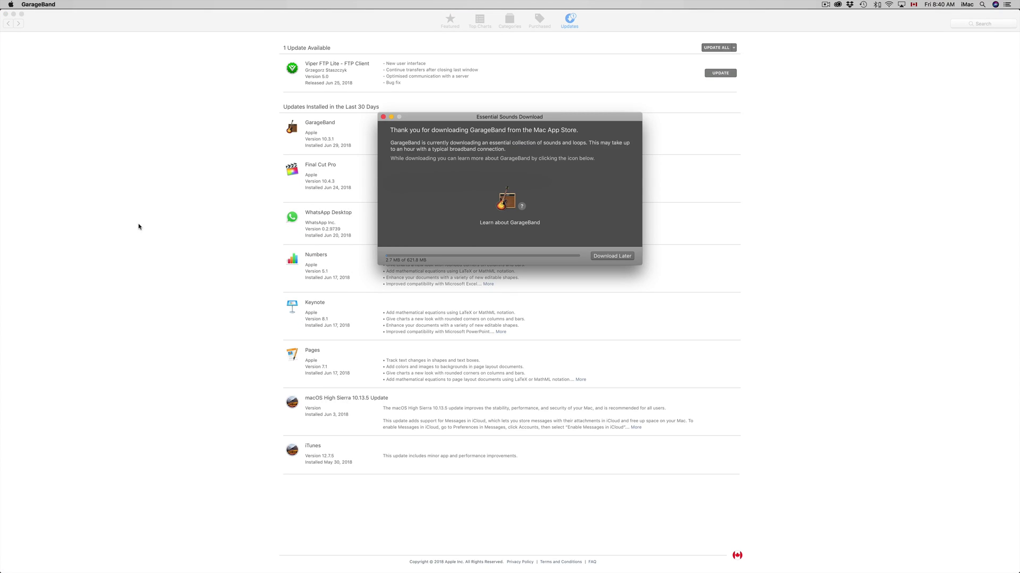
pyautogui.moveTo(558, 120); pyautogui.dragTo(557, 164)
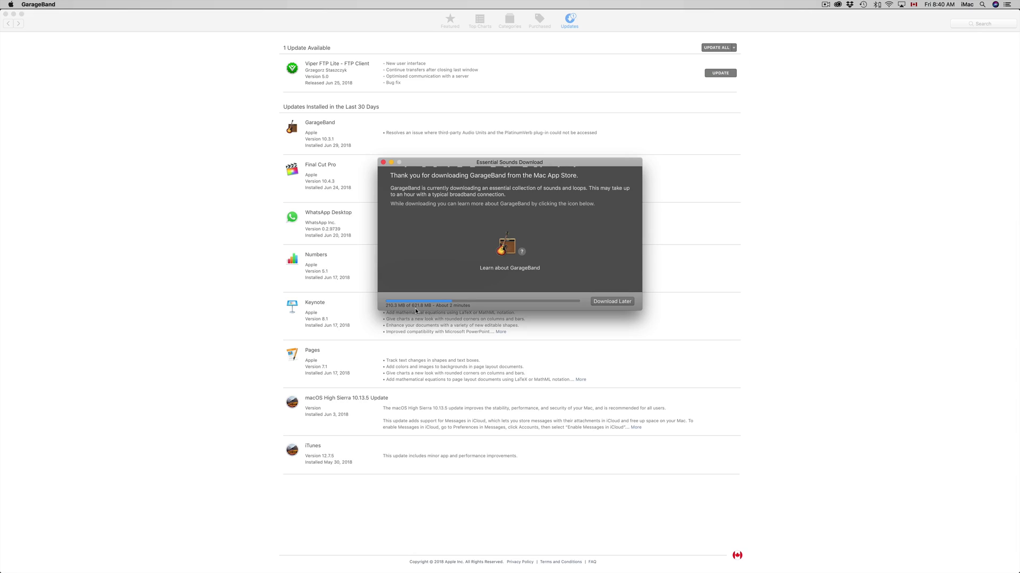
# Postpone the sound library download, dismiss What's New, then move and enlarge the project chooser
pyautogui.click(613, 302)
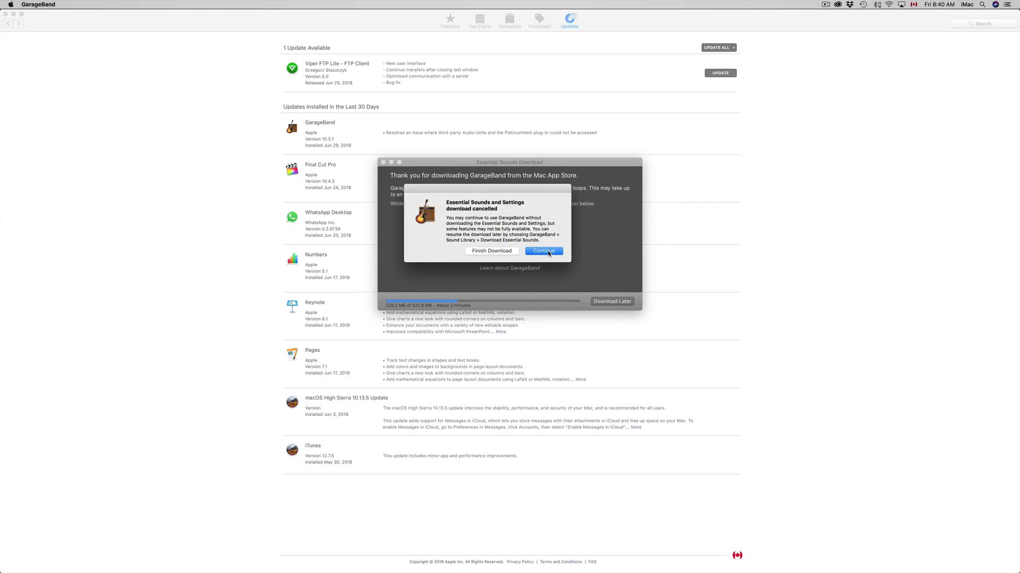
pyautogui.click(544, 251)
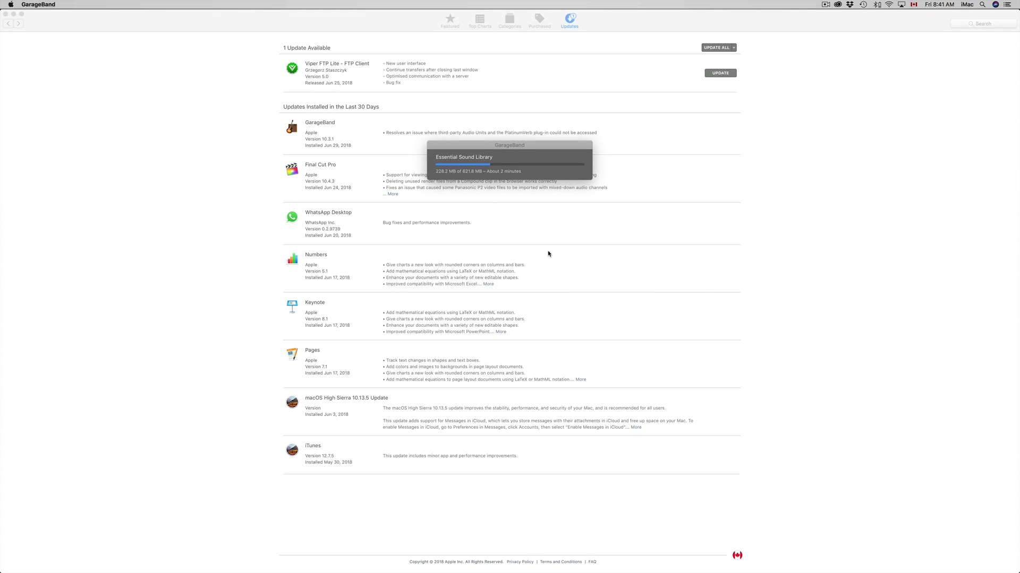
pyautogui.click(514, 356)
pyautogui.moveTo(540, 104); pyautogui.dragTo(320, 16)
pyautogui.moveTo(486, 214); pyautogui.dragTo(936, 524)
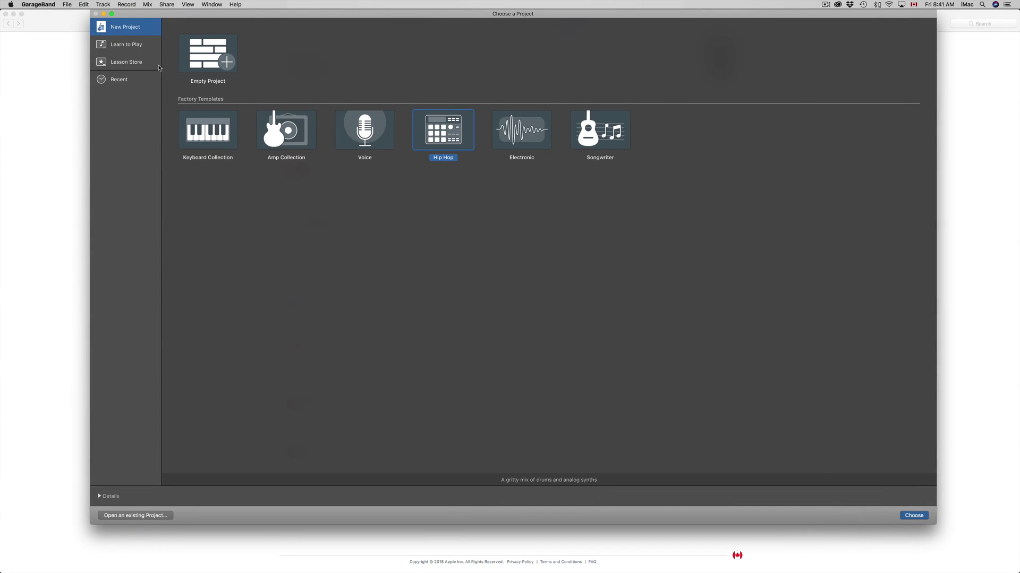
pyautogui.click(47, 3)
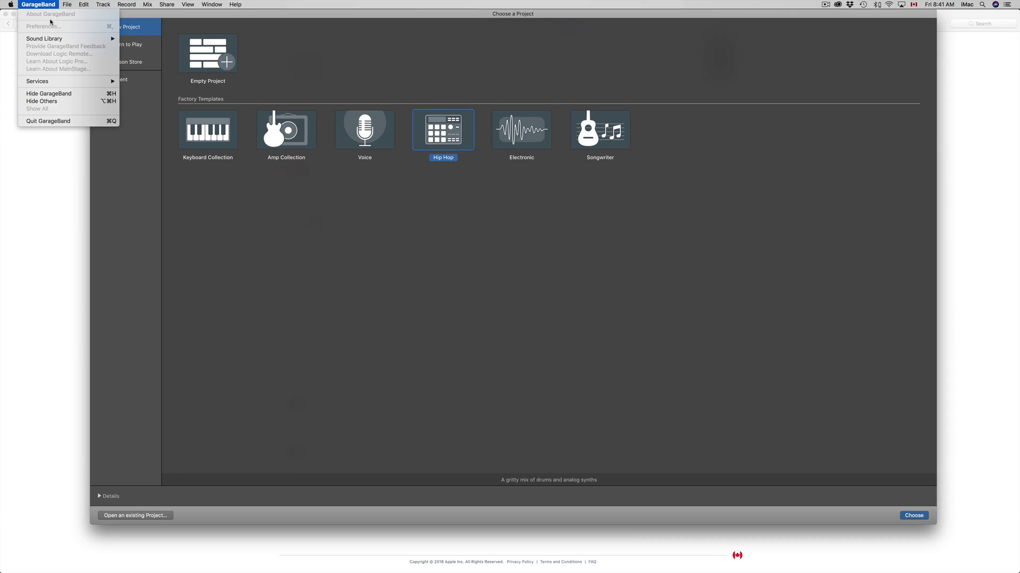
pyautogui.click(393, 33)
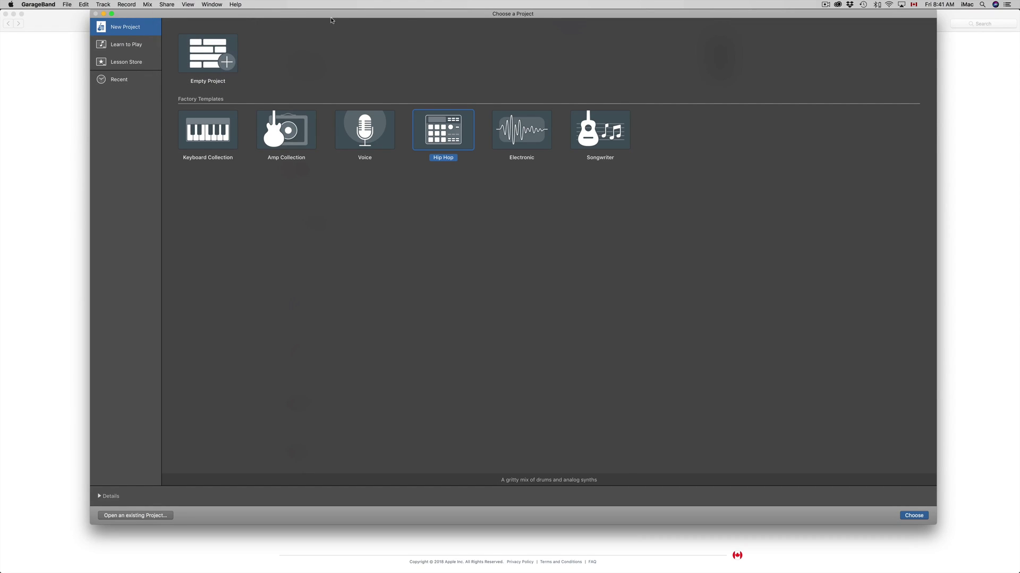
pyautogui.moveTo(331, 21); pyautogui.dragTo(167, 6)
pyautogui.click(49, 4)
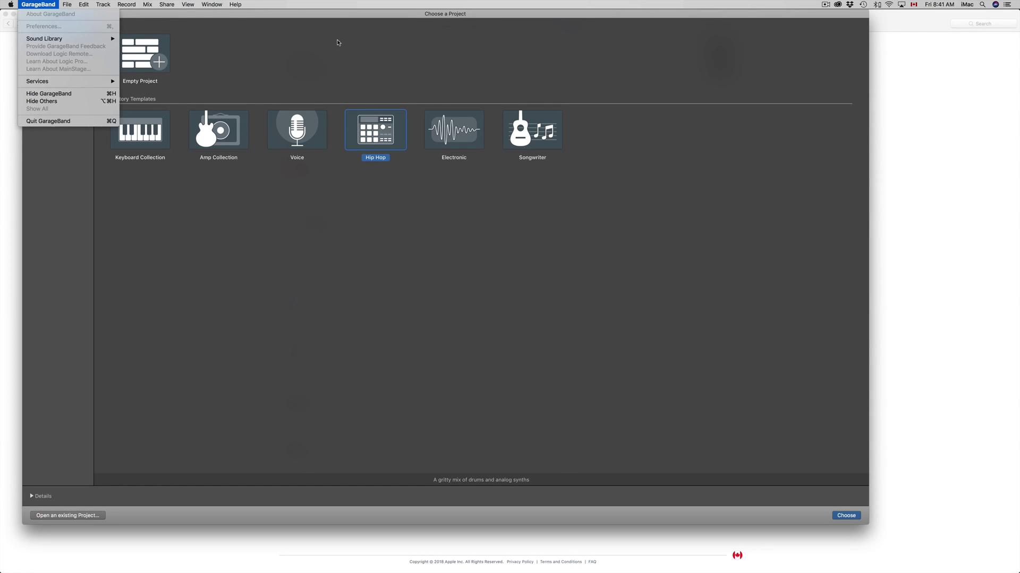
pyautogui.click(333, 52)
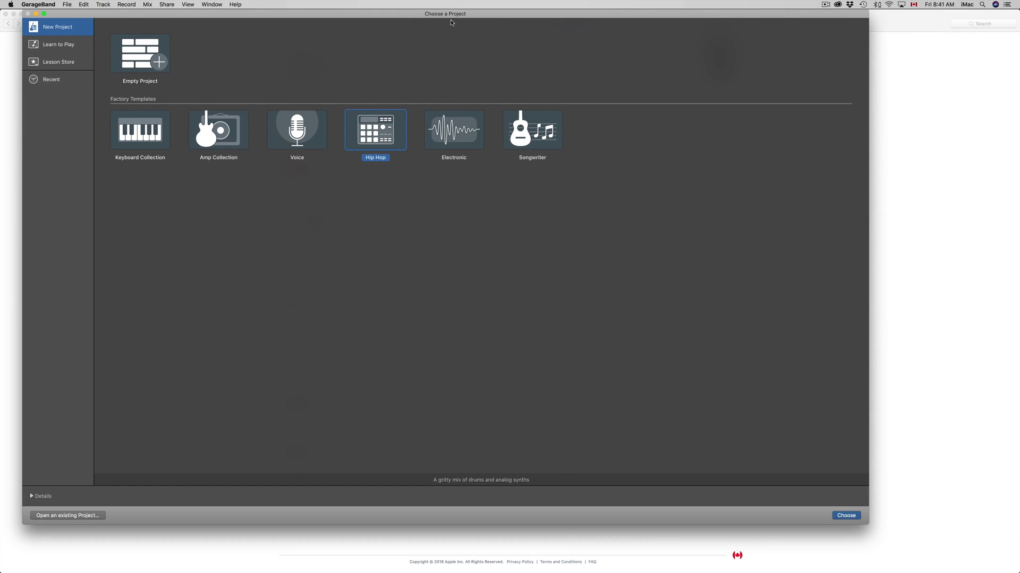
pyautogui.moveTo(423, 15); pyautogui.dragTo(504, 14)
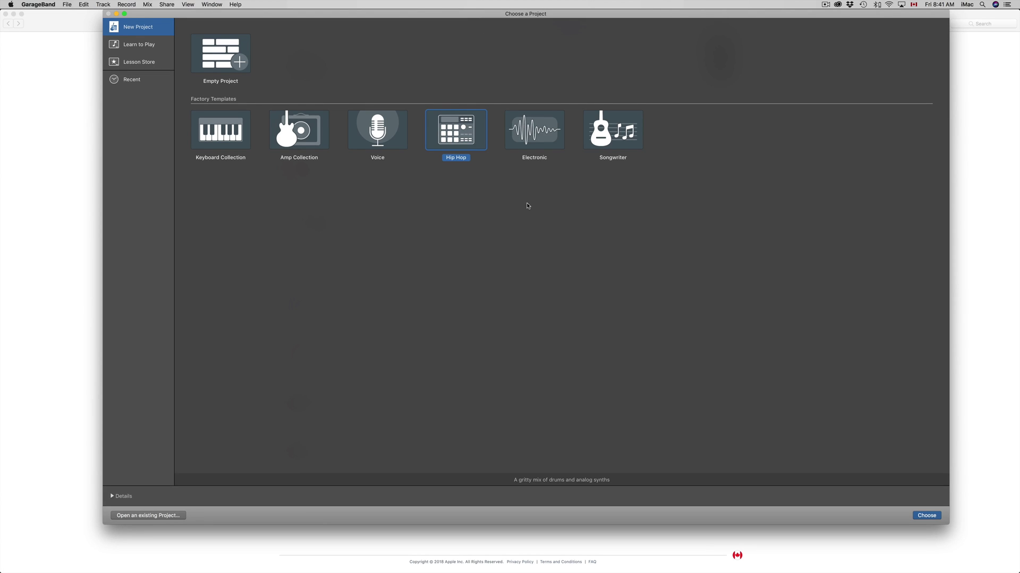
pyautogui.click(149, 49)
pyautogui.click(145, 68)
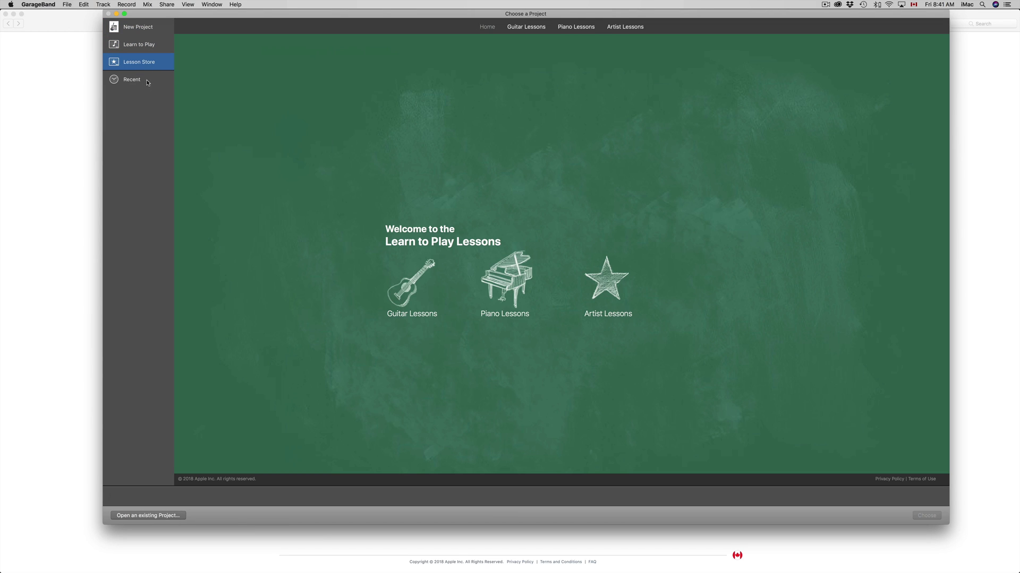
pyautogui.click(148, 83)
pyautogui.click(148, 62)
pyautogui.click(156, 48)
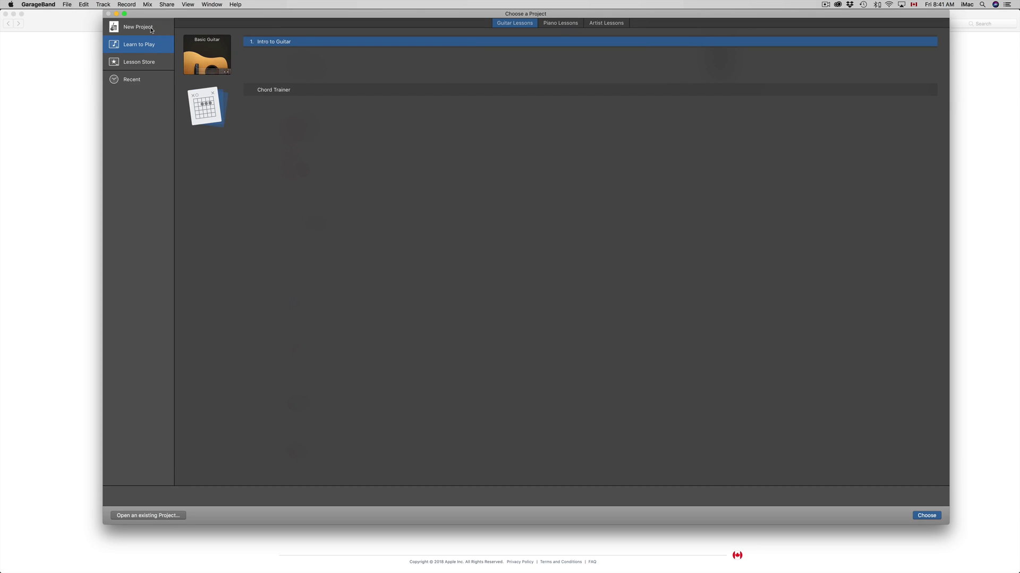
pyautogui.click(151, 28)
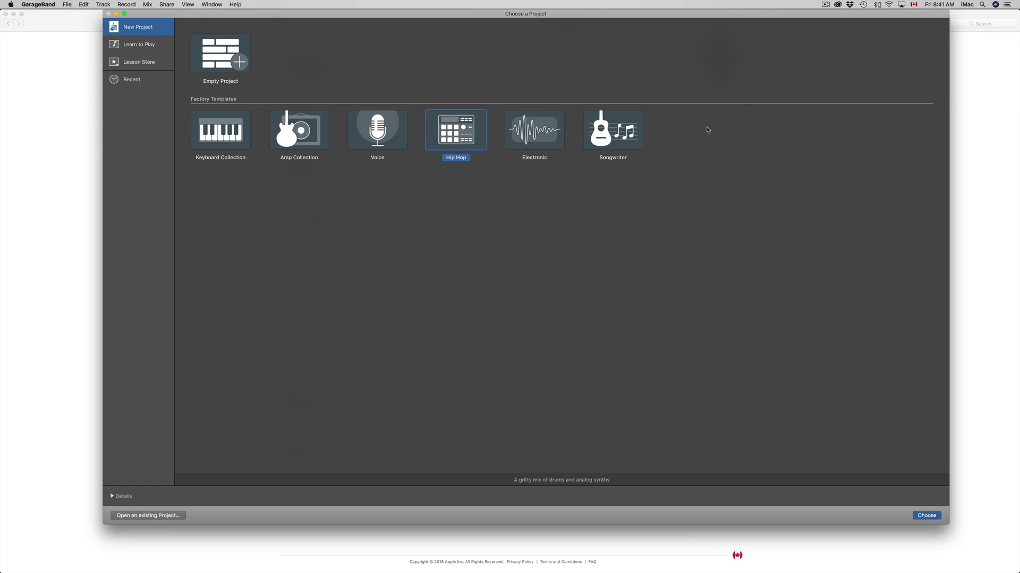